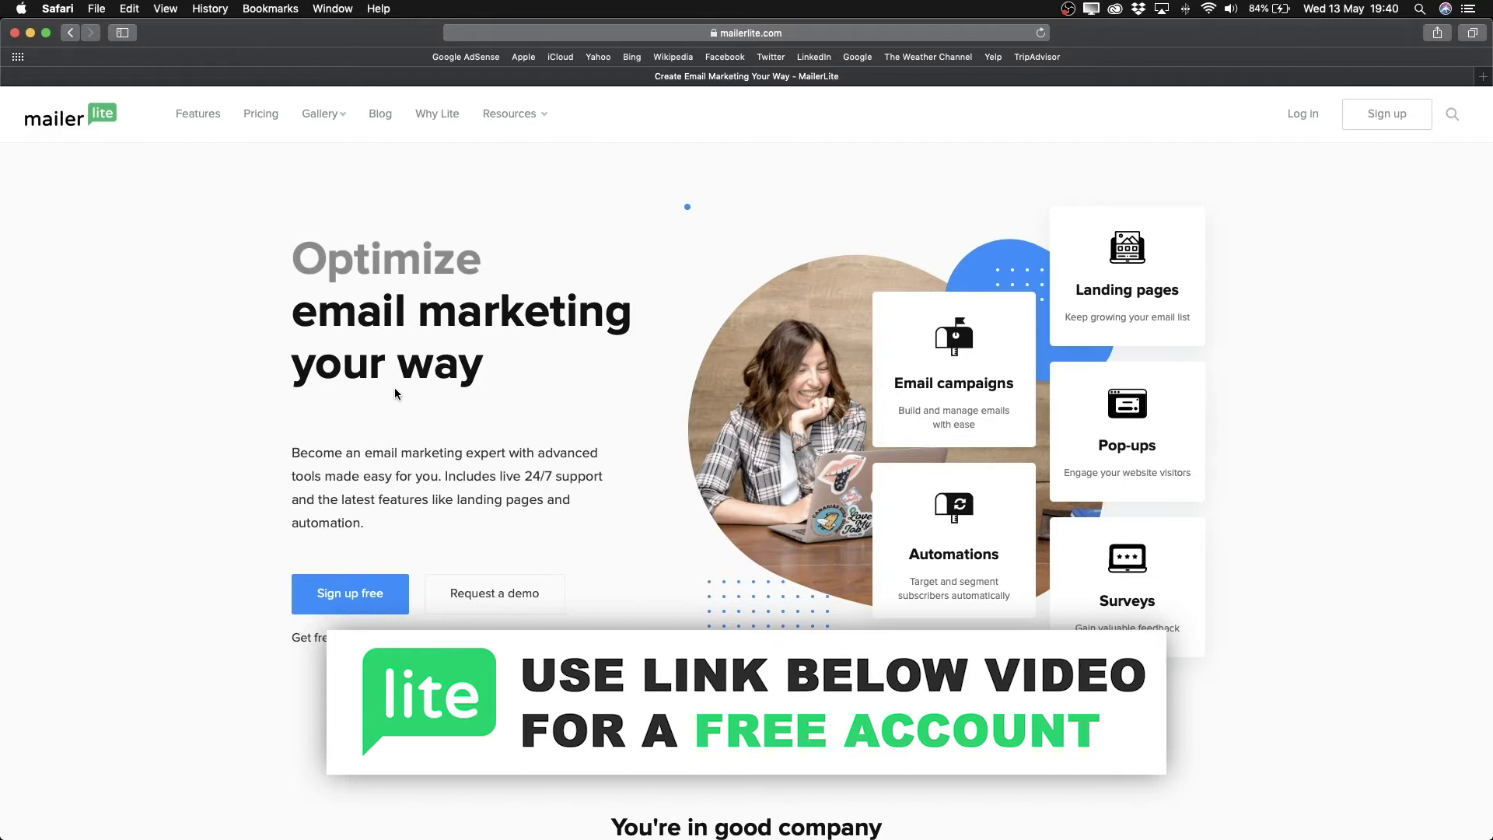
scroll(395, 394, "down", 1)
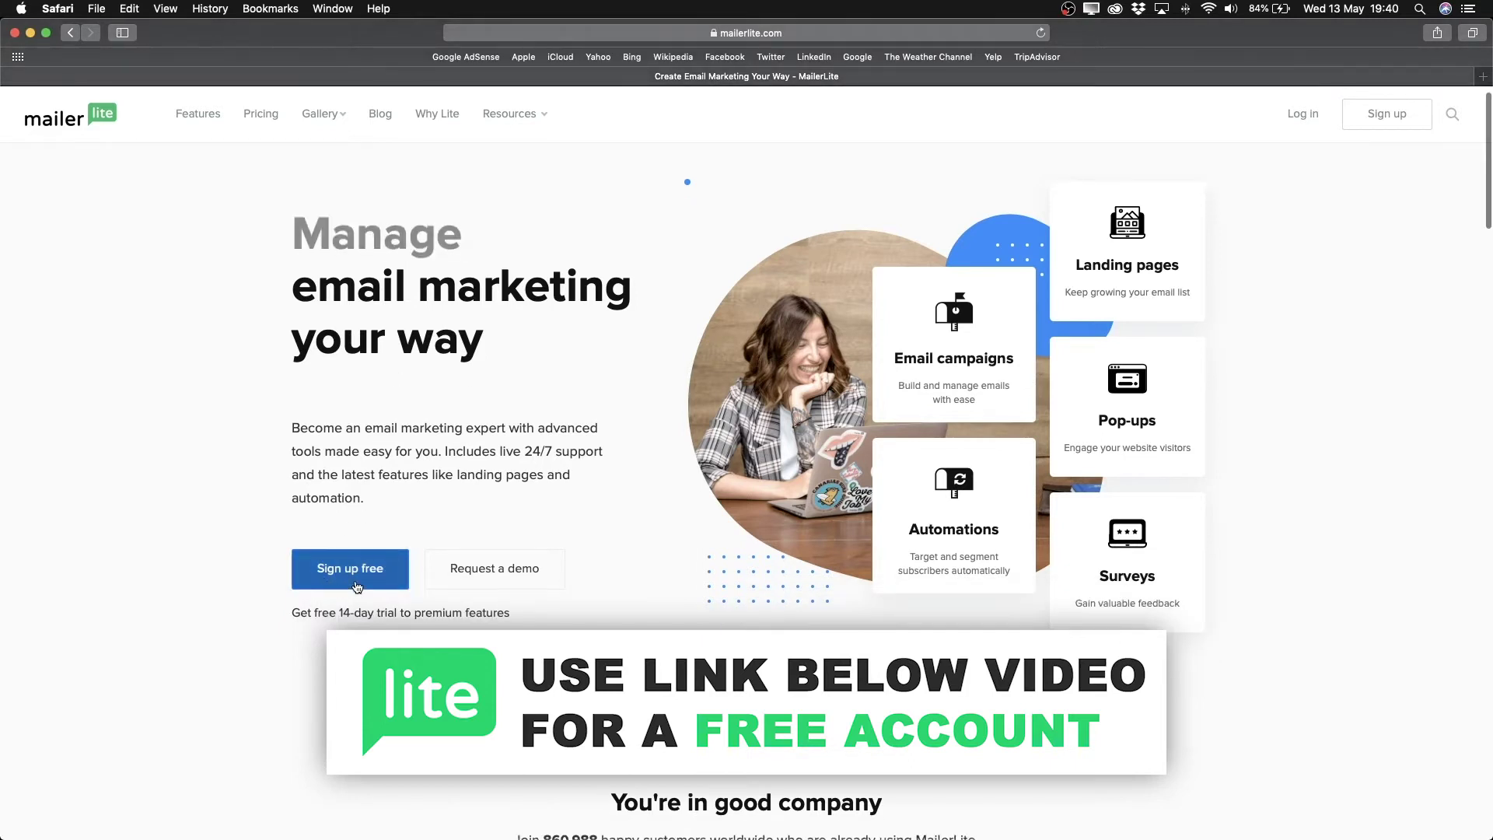
left_click(357, 583)
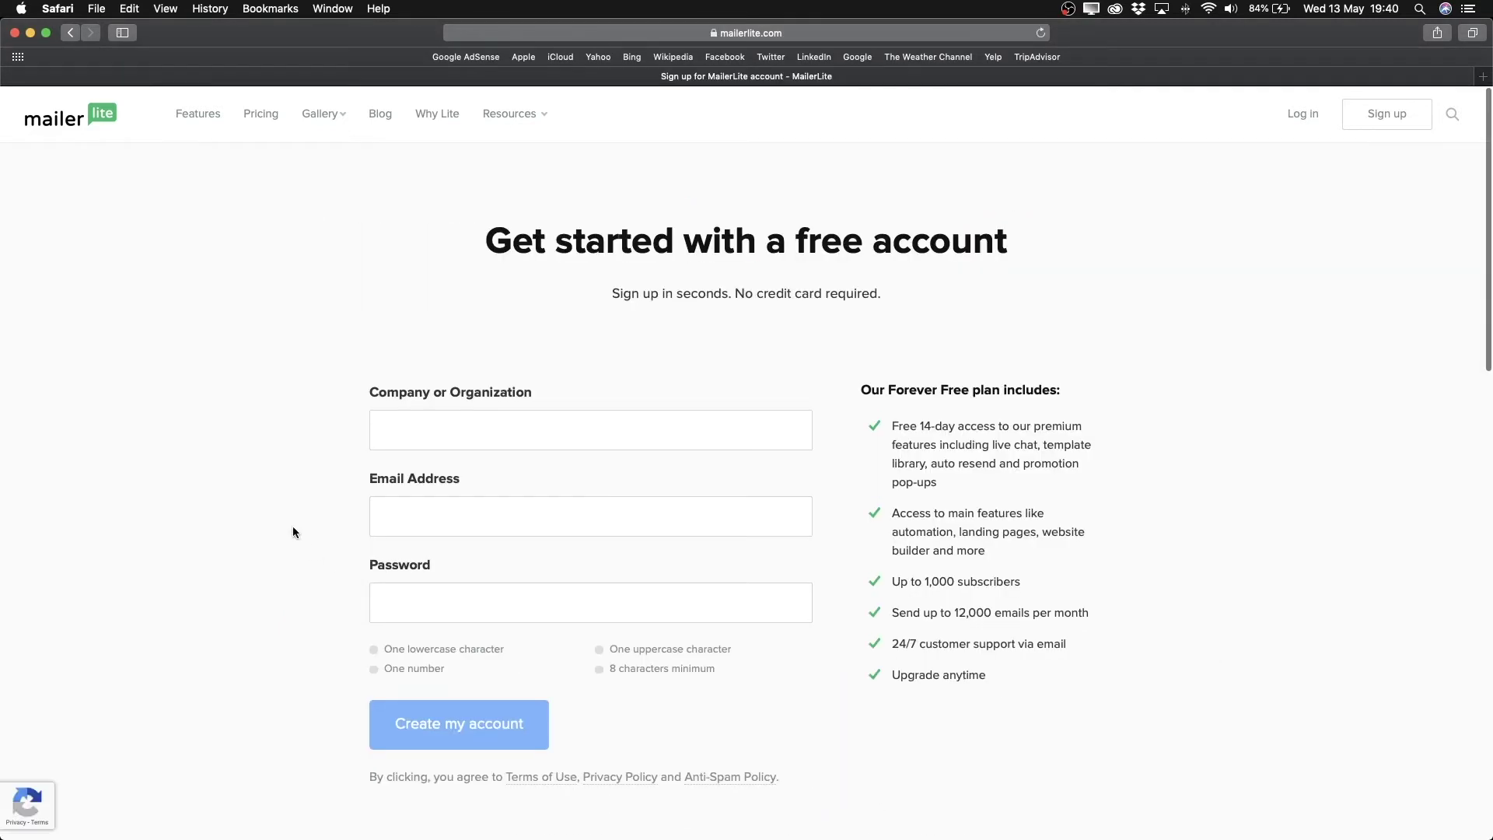
scroll(293, 532, "down", 1)
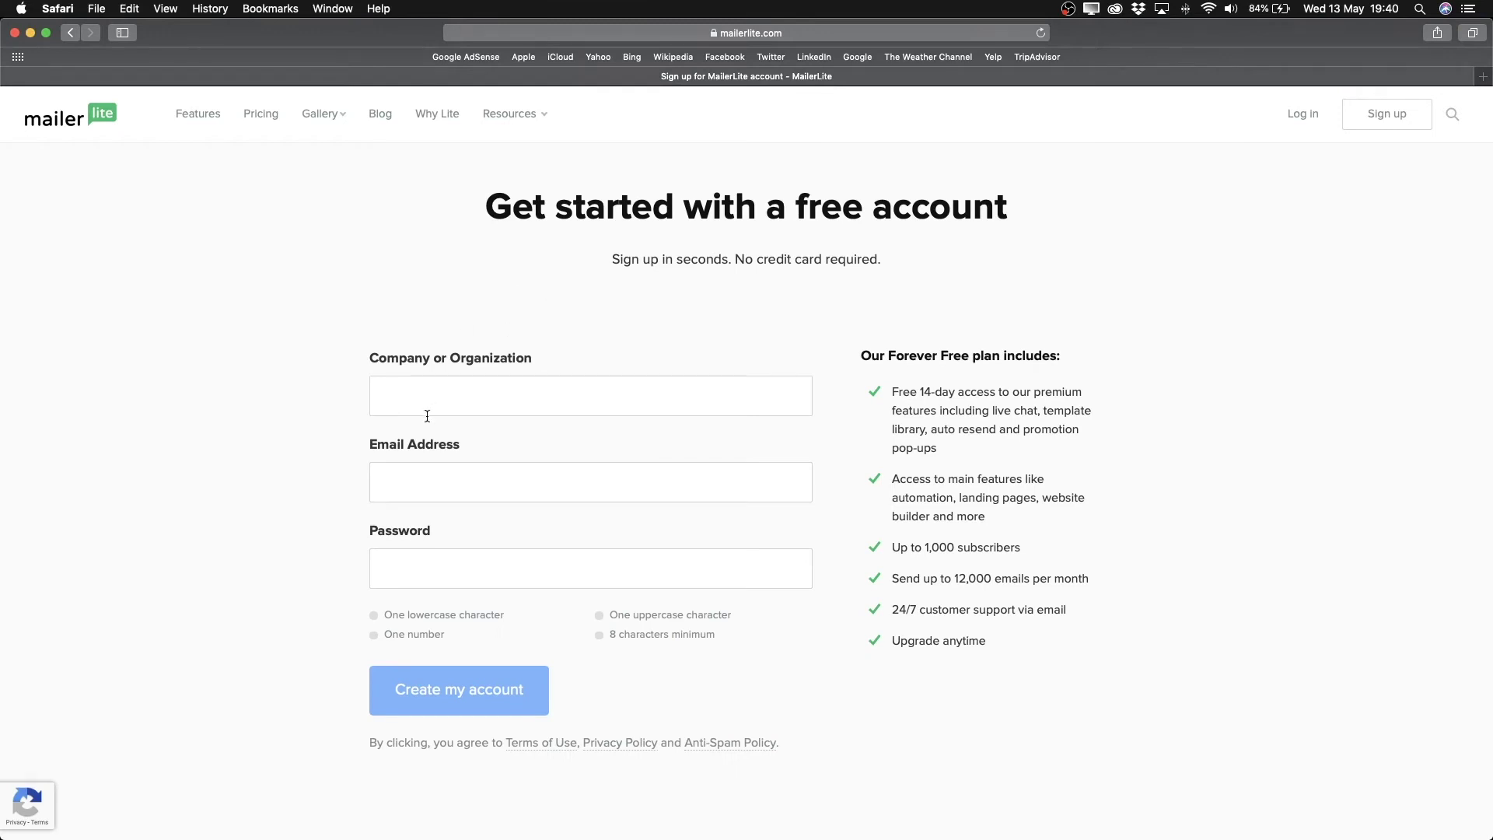
left_click(442, 398)
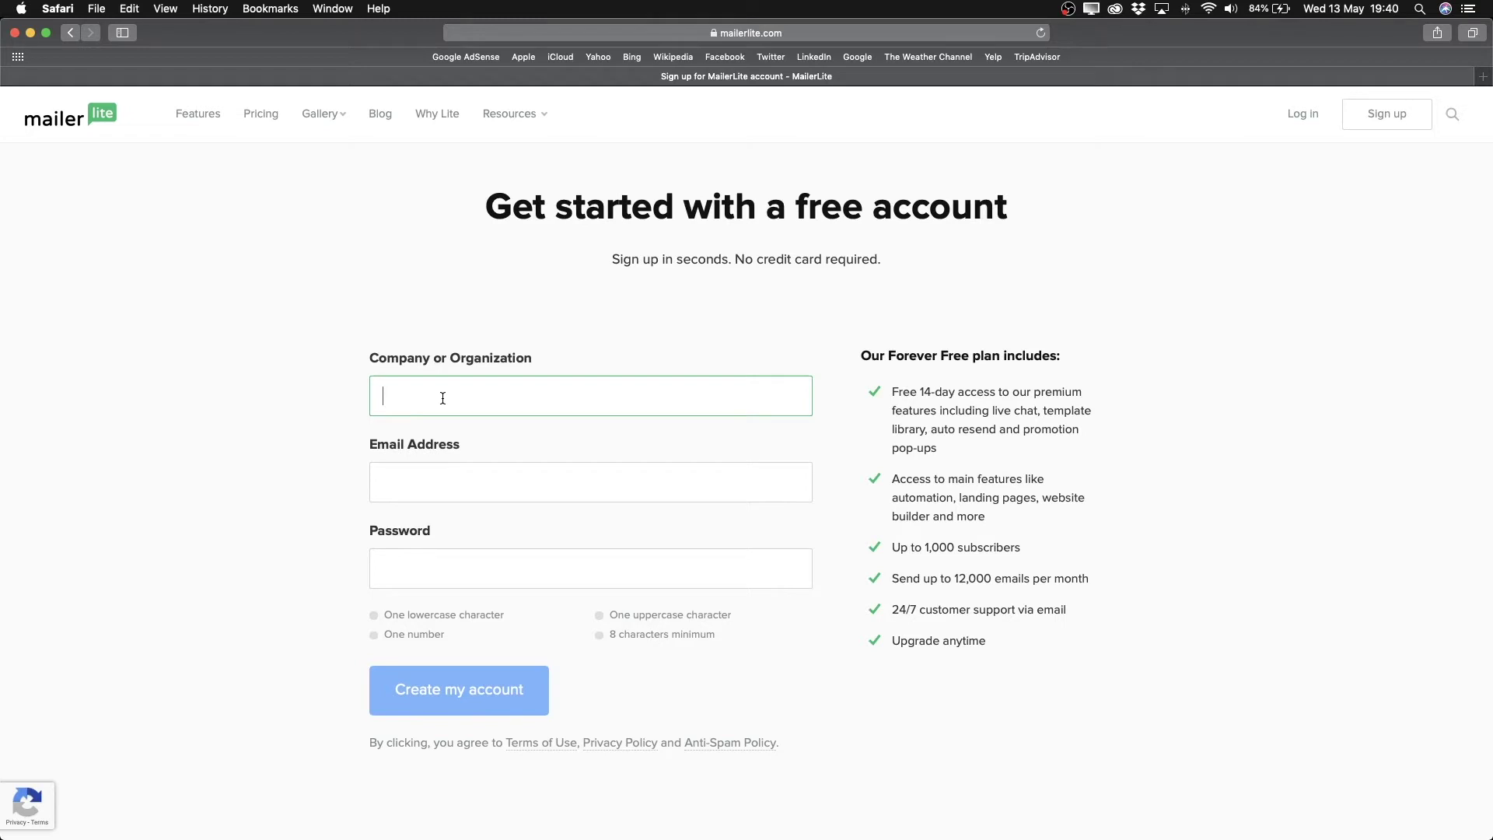
key("Tab")
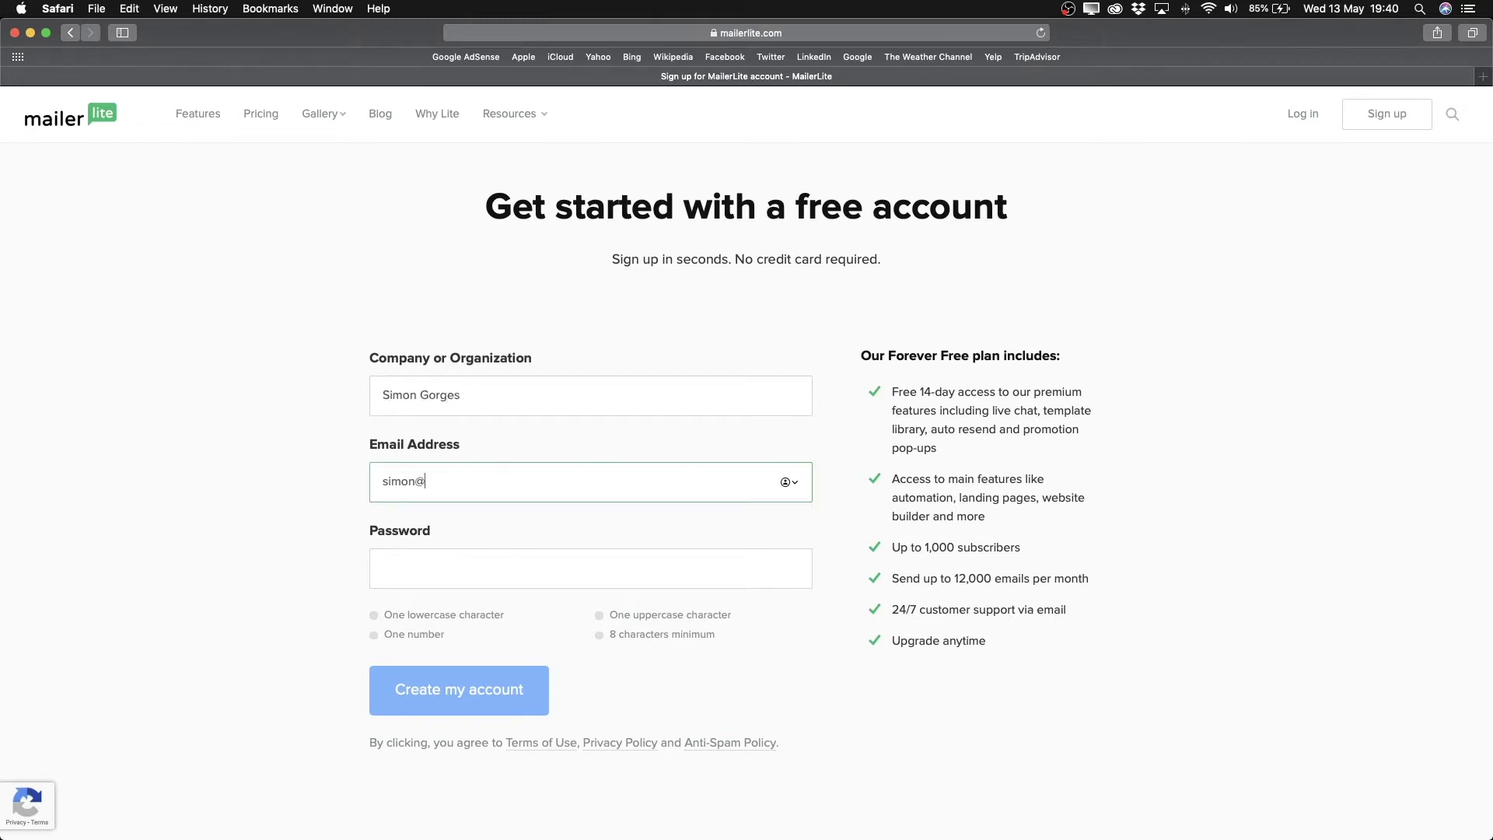
key("Tab")
left_click(495, 574)
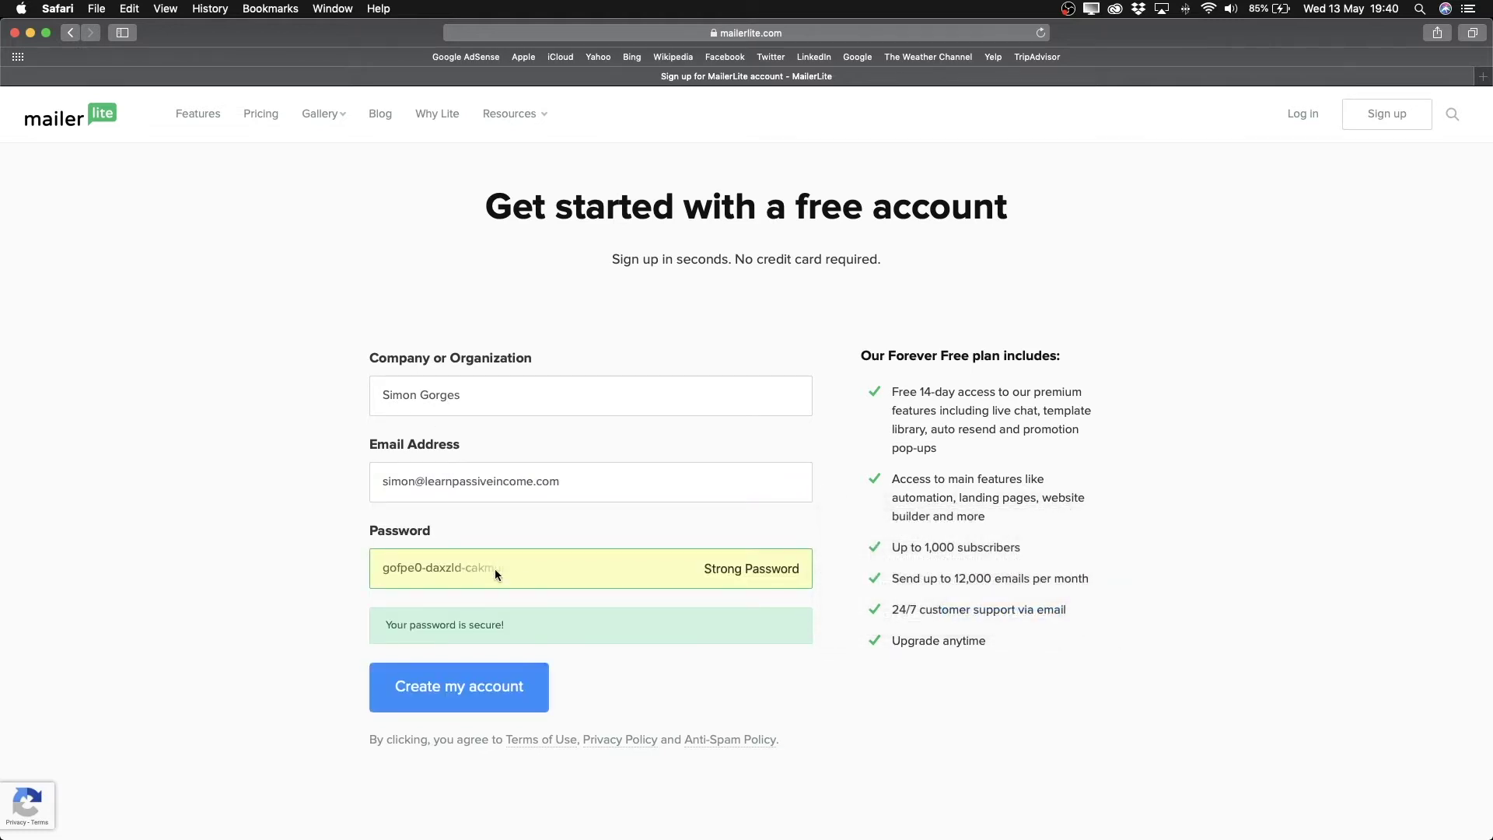
Step: Submit the signup form with Create my account and wait for the welcome dashboard
left_click(469, 698)
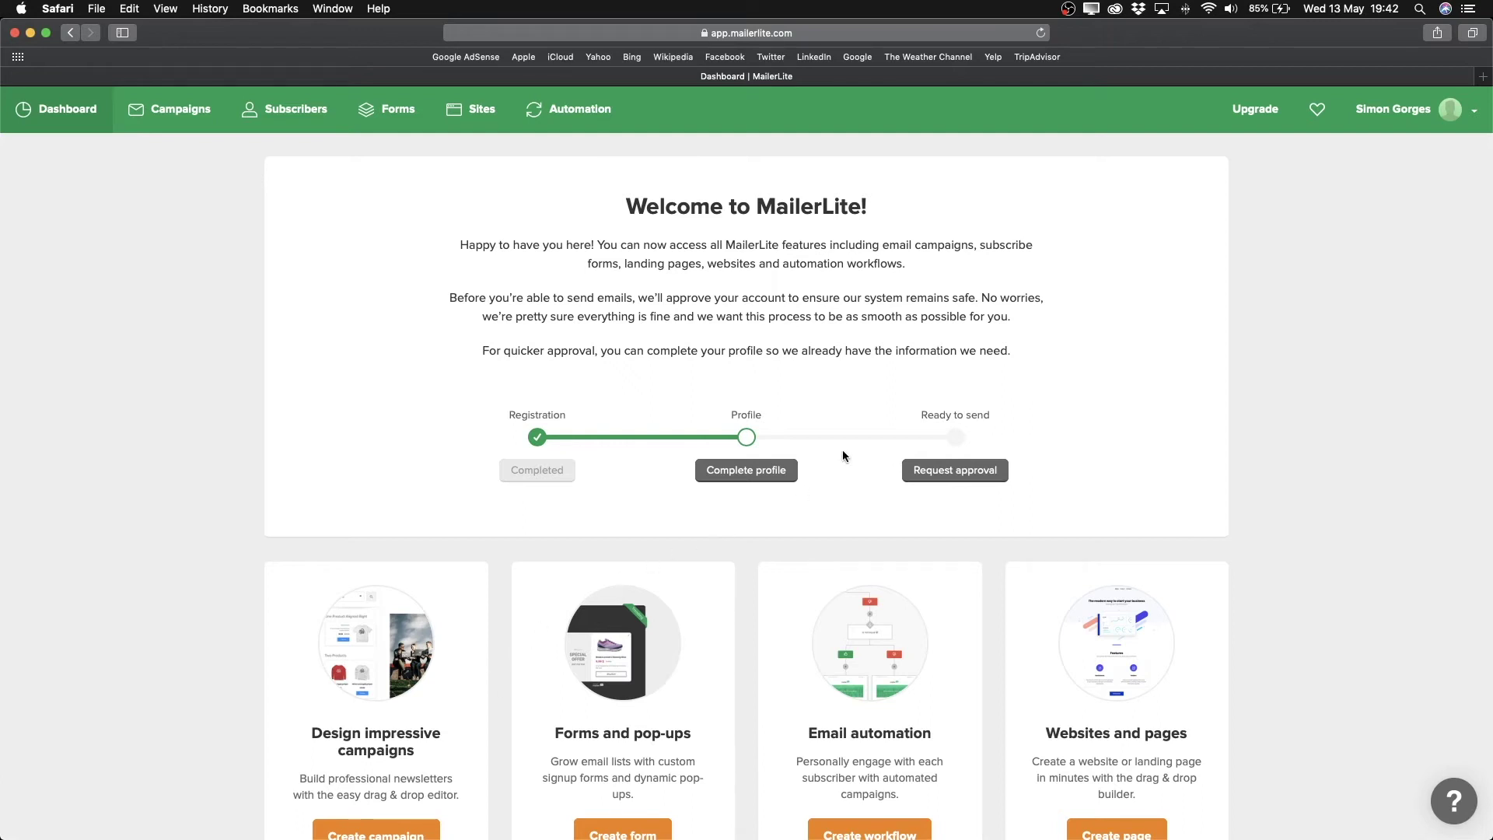
Step: Answer the profile questionnaire: lead-magnet strategy, YouTube-update newsletters, no prior email services, Google Search
left_click(743, 476)
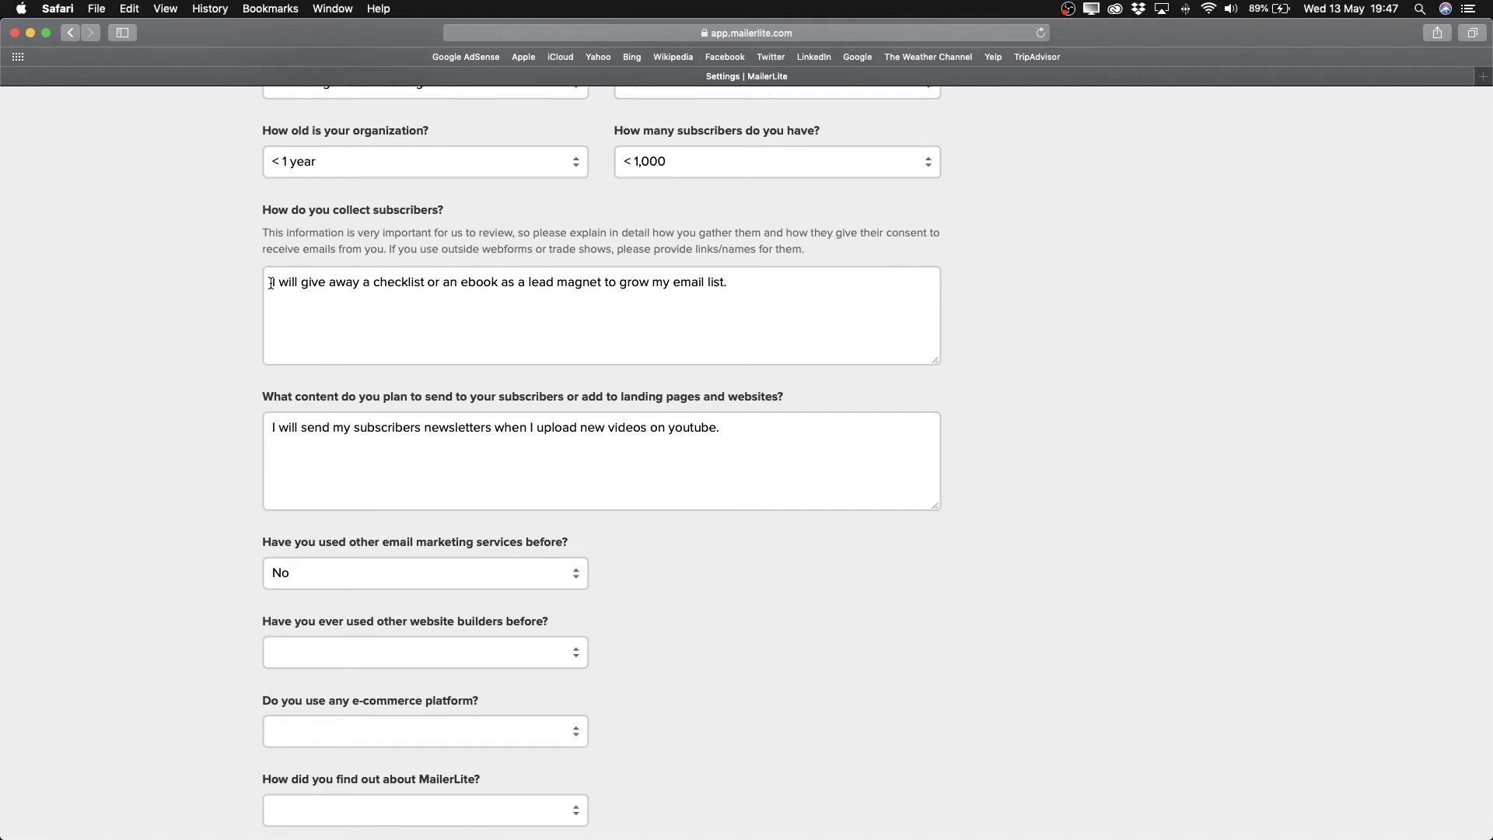
scroll(270, 283, "down", 2)
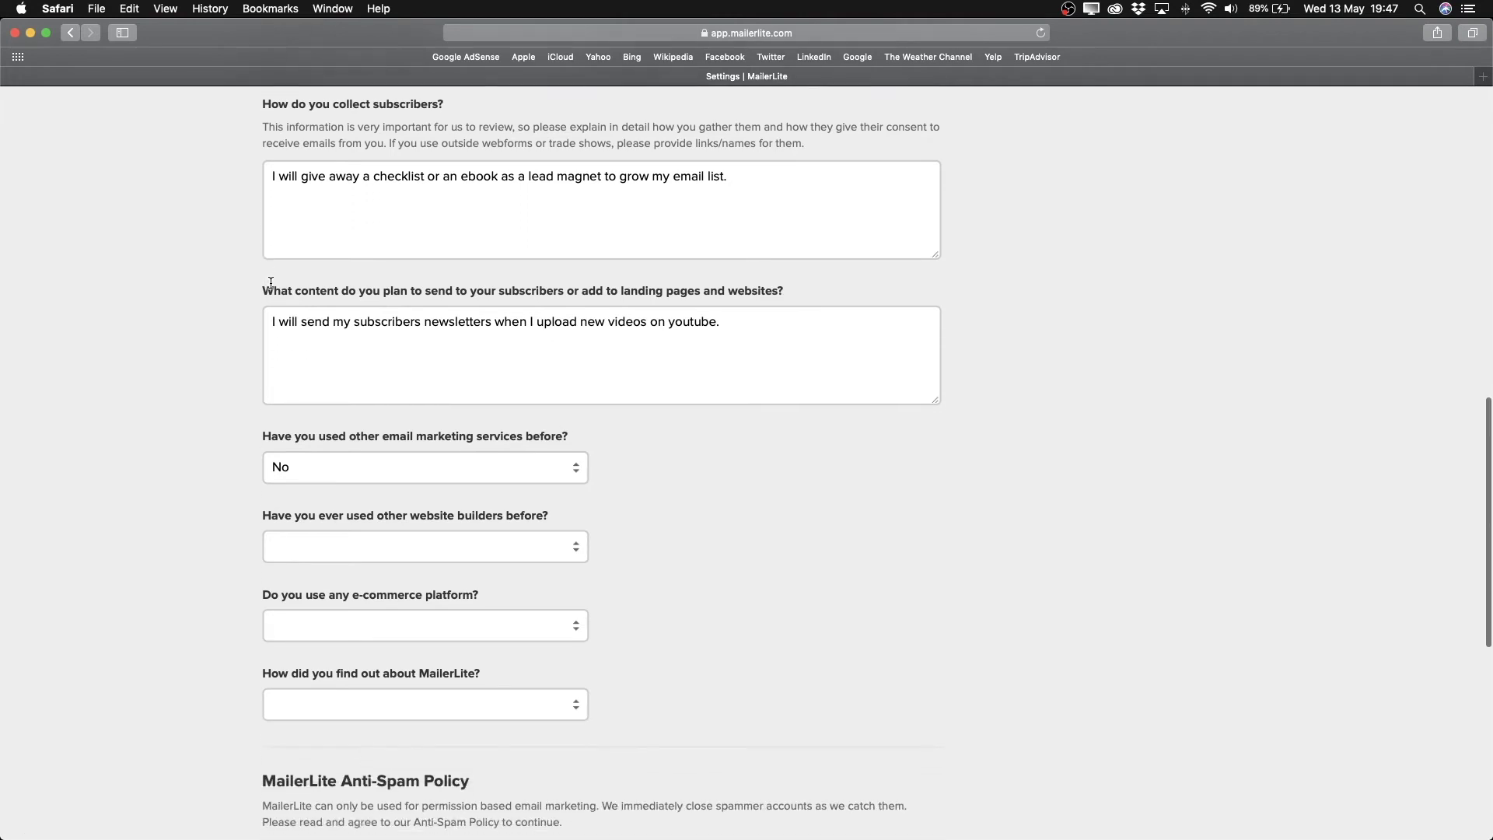
scroll(271, 283, "down", 2)
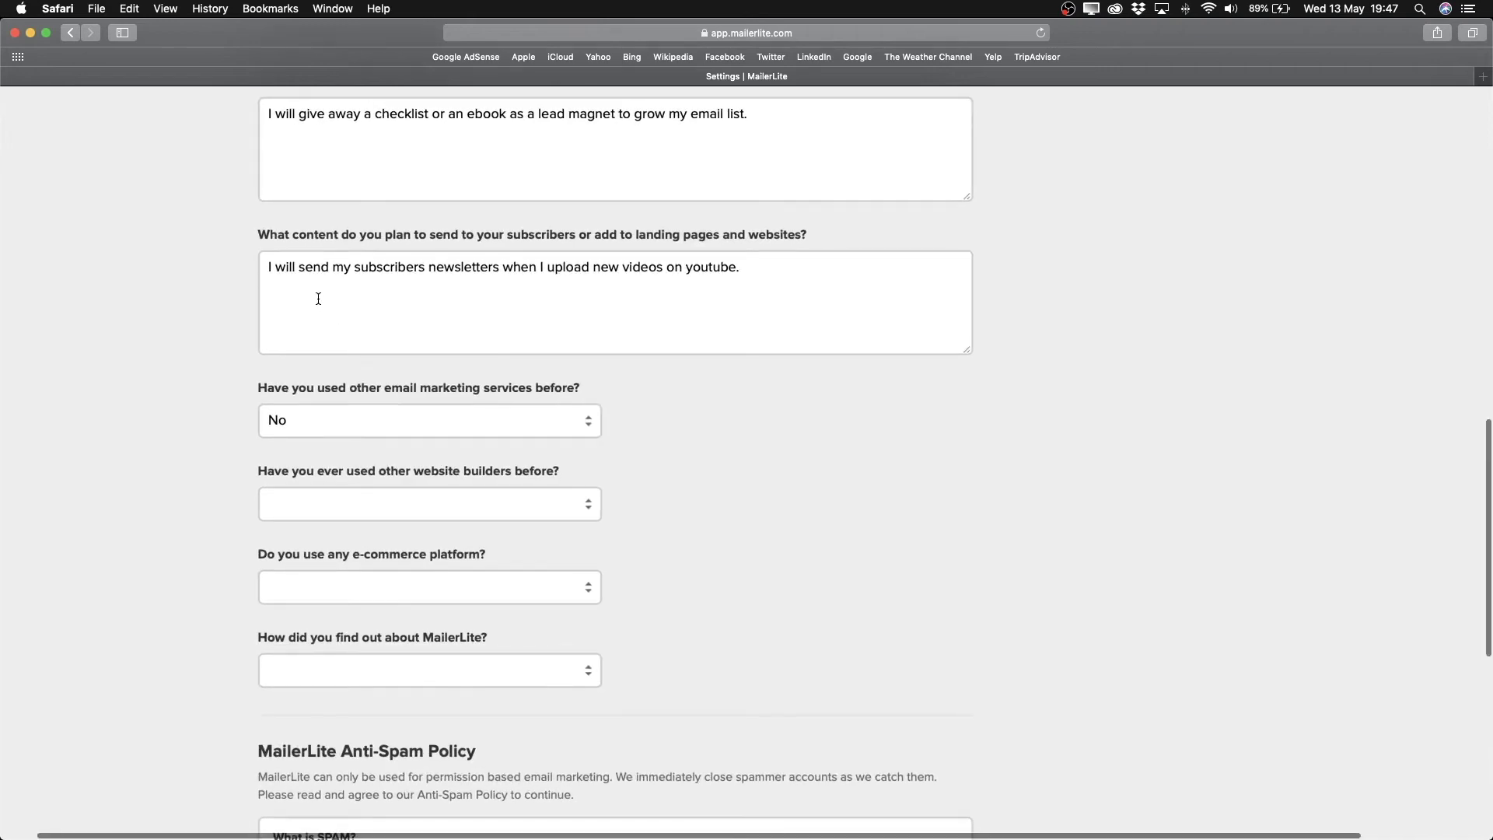
left_click_drag(276, 266, 610, 271)
left_click(750, 273)
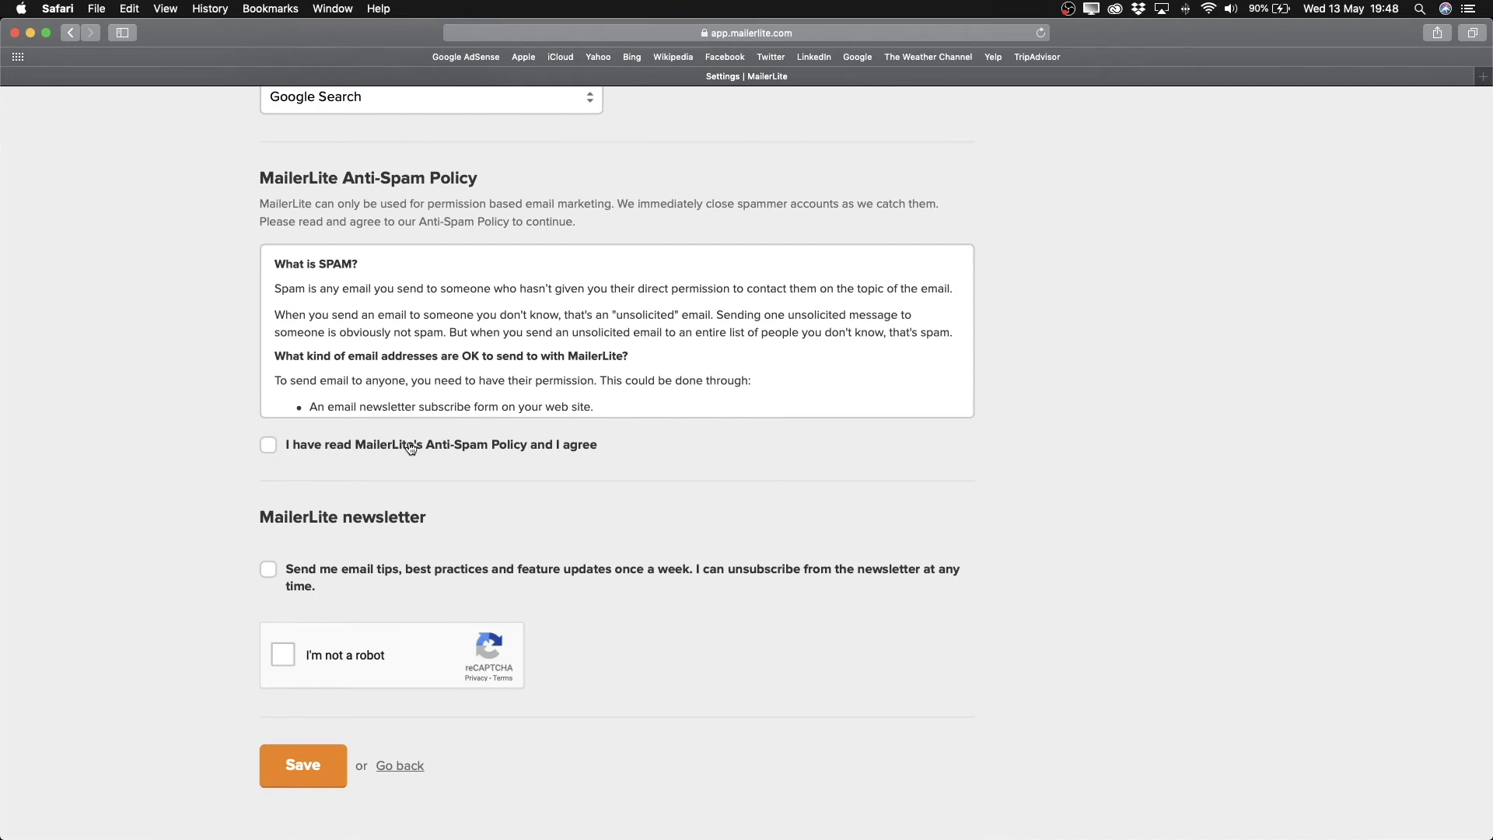
Step: Agree to the Anti-Spam Policy, tick I'm not a robot, and save the profile
left_click(270, 446)
scroll(347, 402, "down", 2)
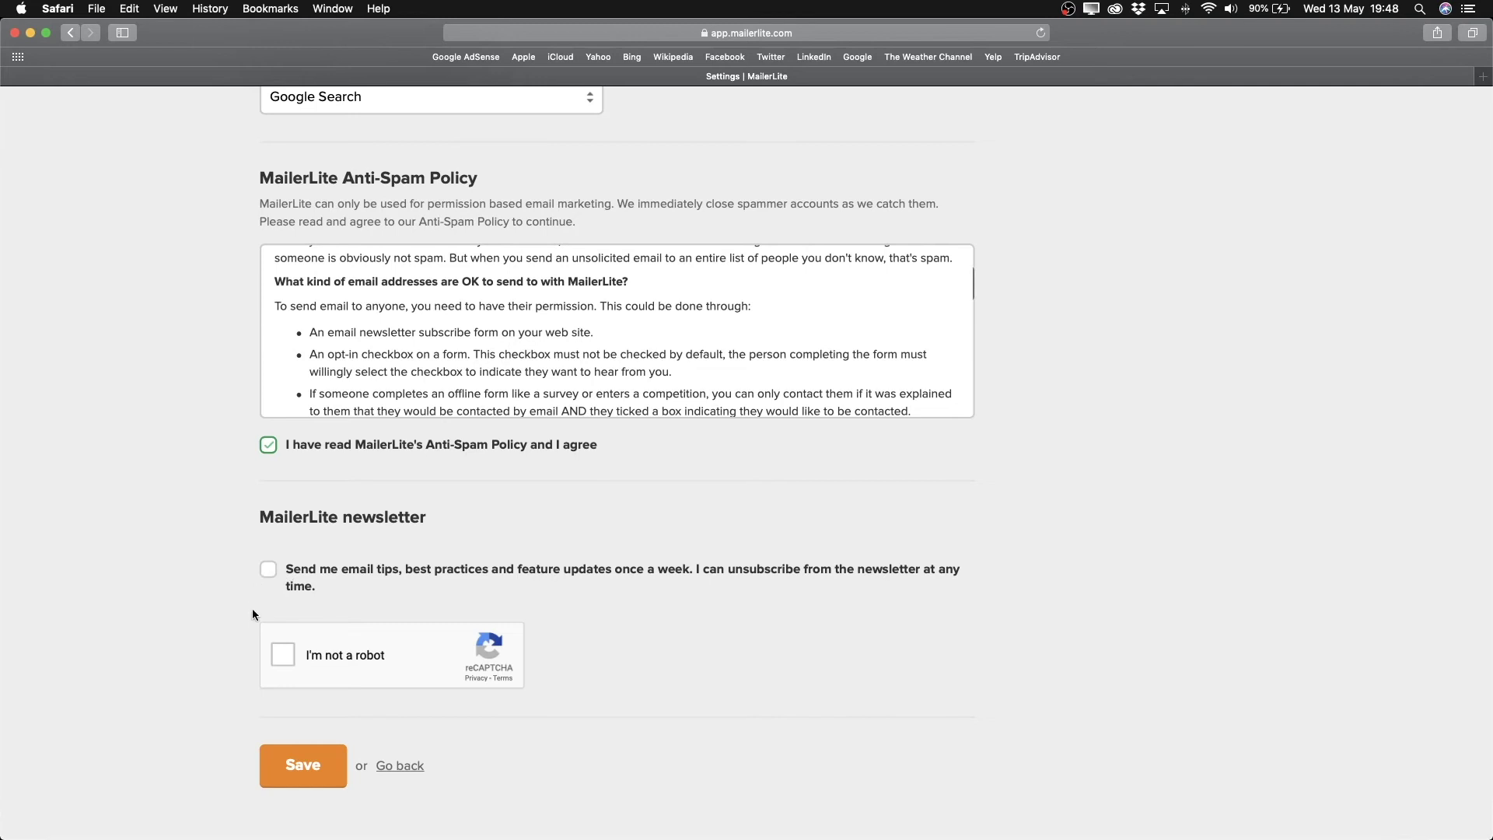
left_click(280, 658)
left_click(311, 766)
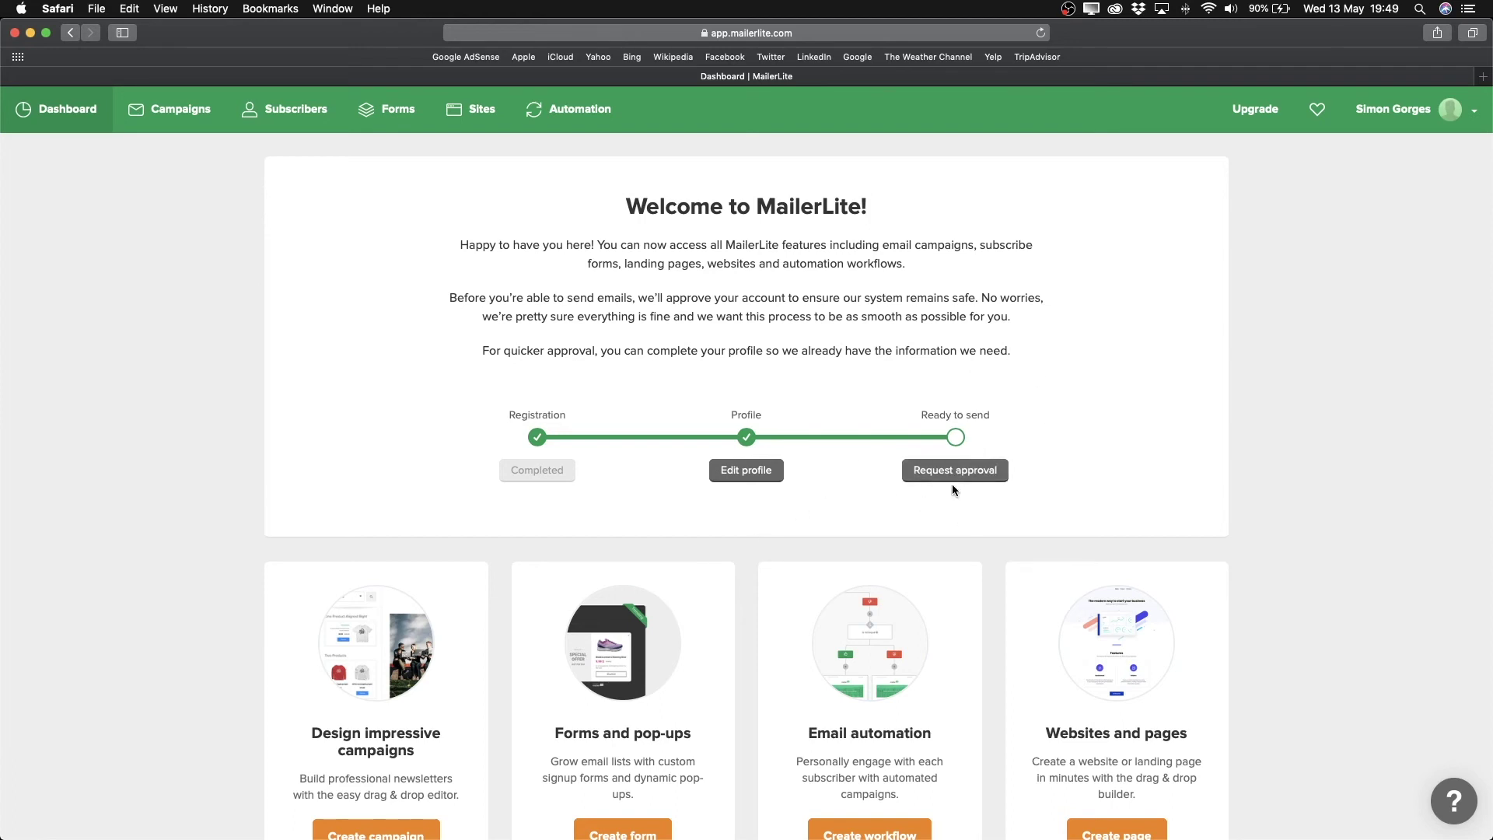
Step: Start the approval request and choose "I don't have my own website" as verification method
left_click(953, 475)
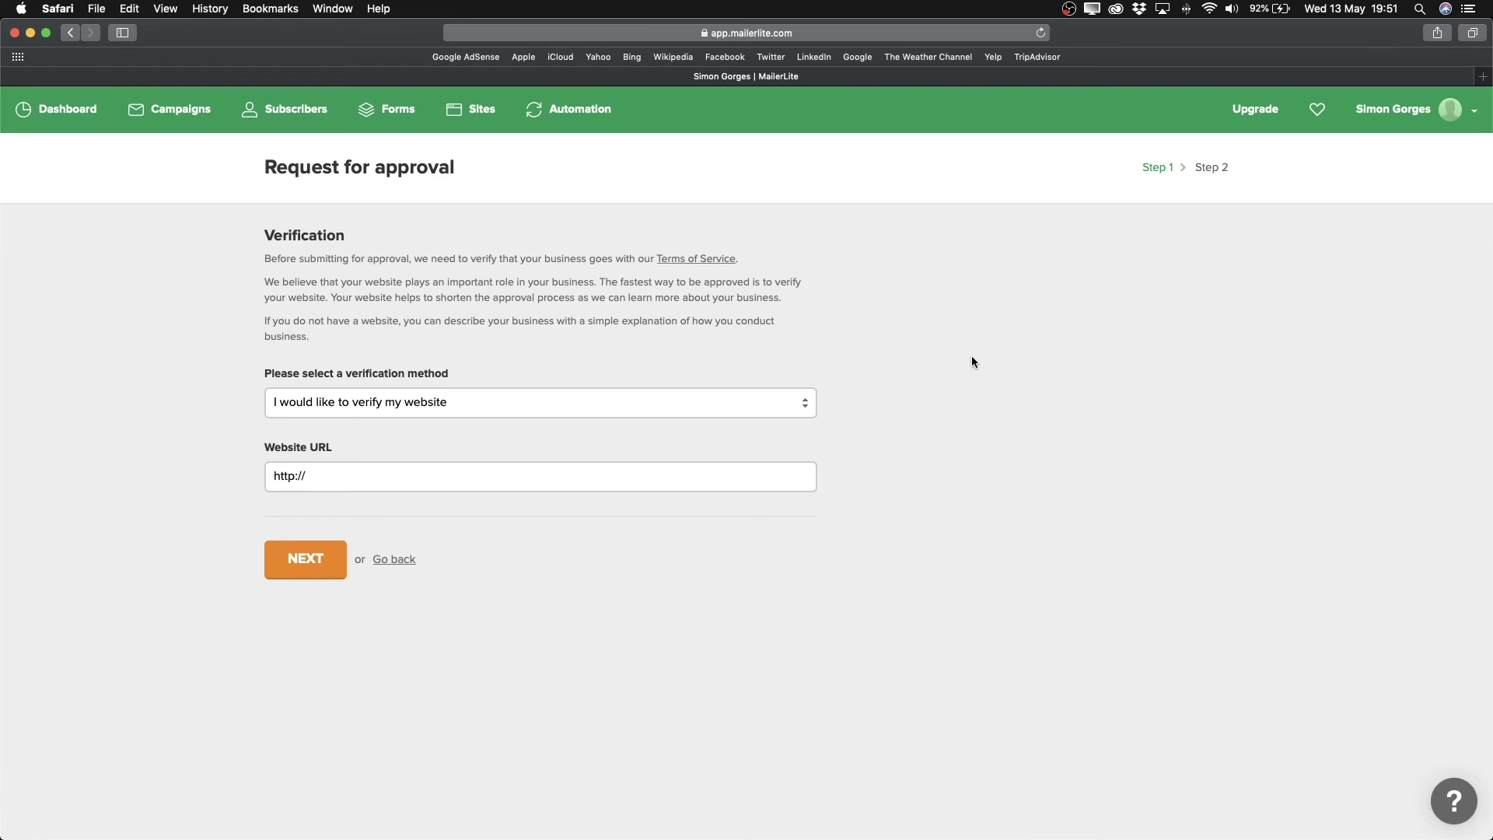
left_click_drag(279, 476, 385, 472)
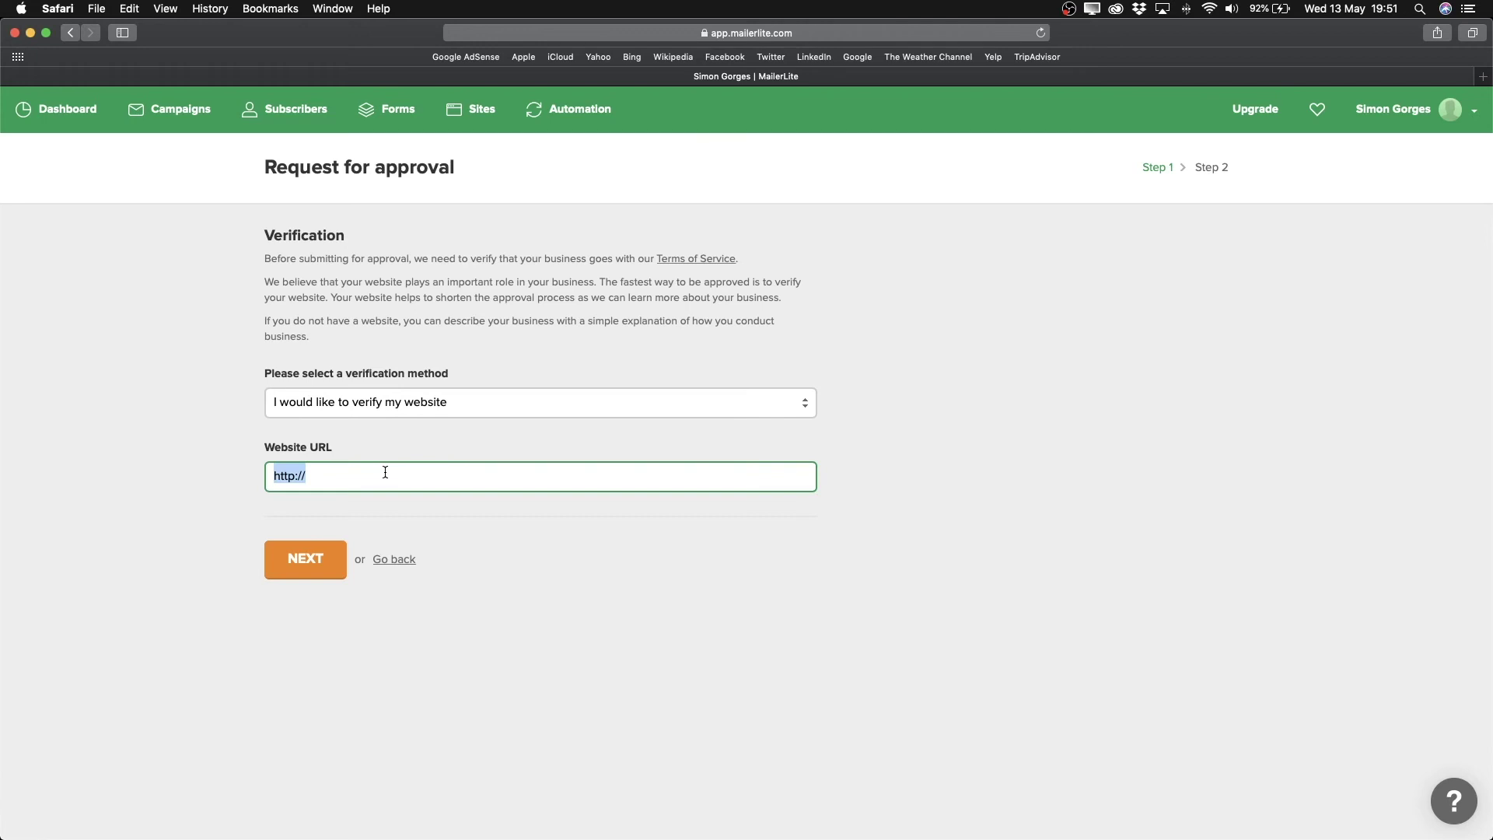
left_click(389, 416)
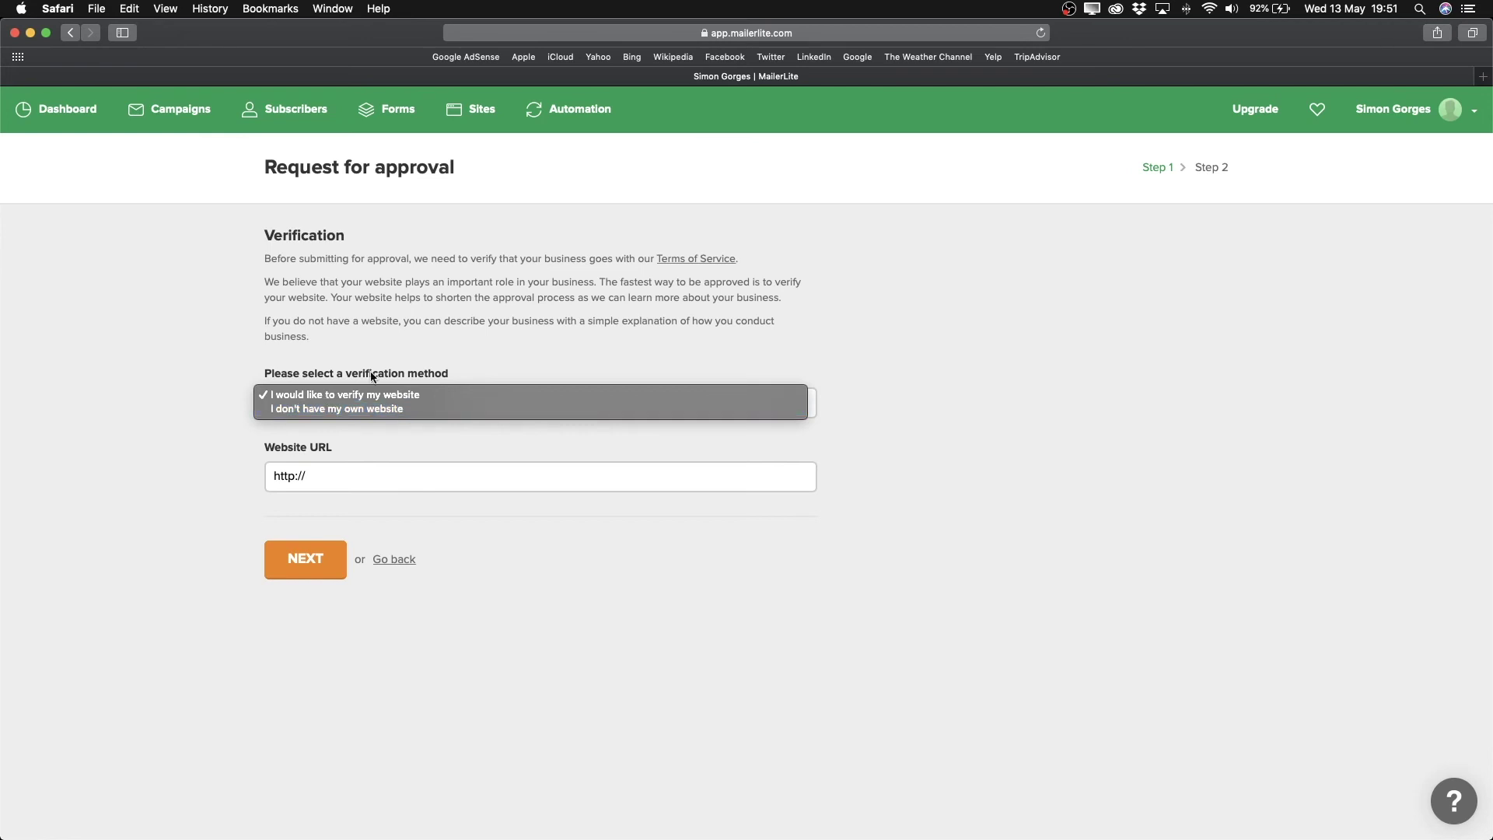
left_click(419, 362)
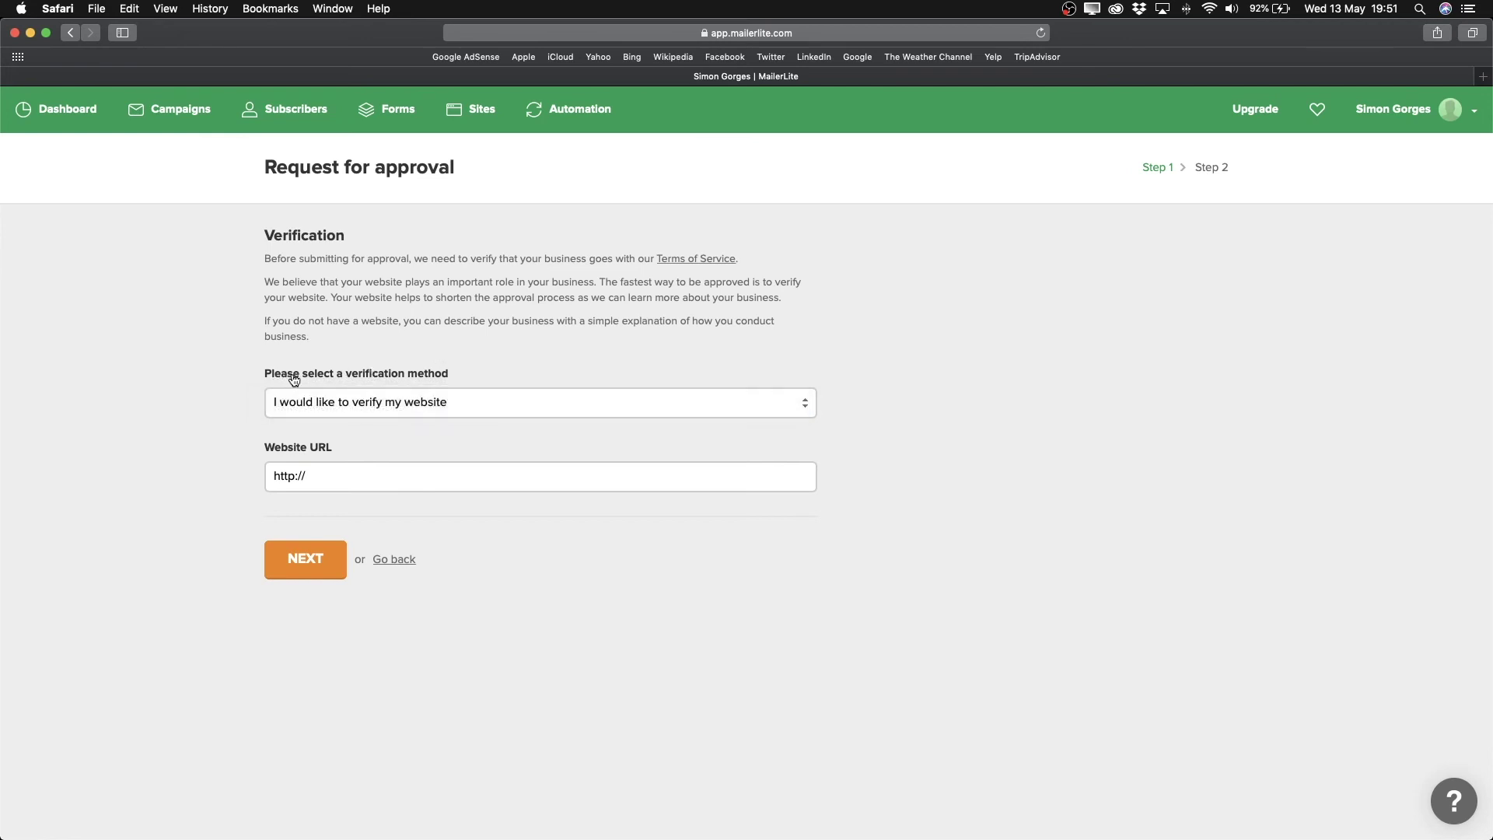
left_click(336, 401)
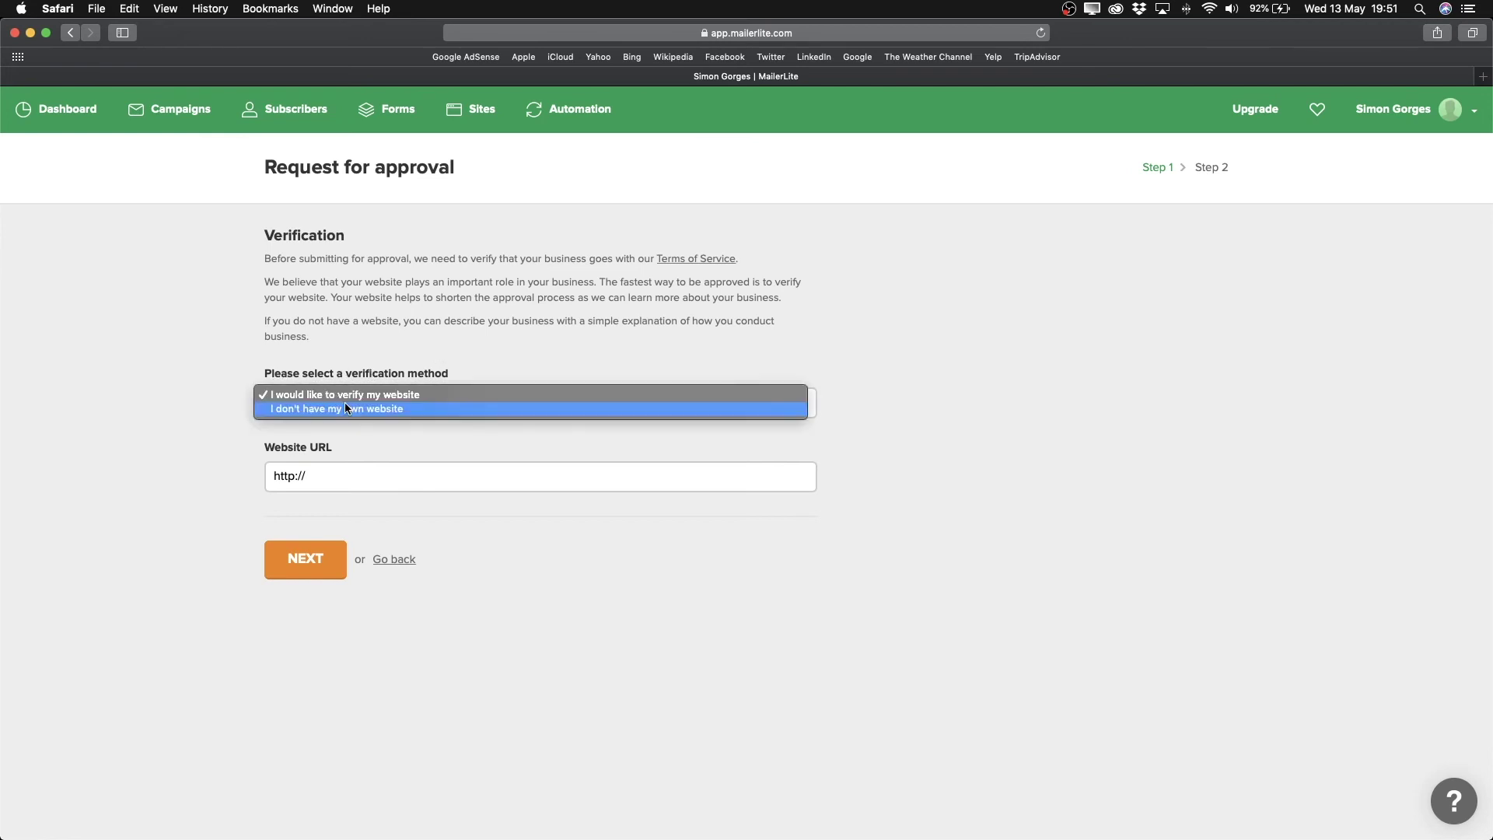
left_click(410, 410)
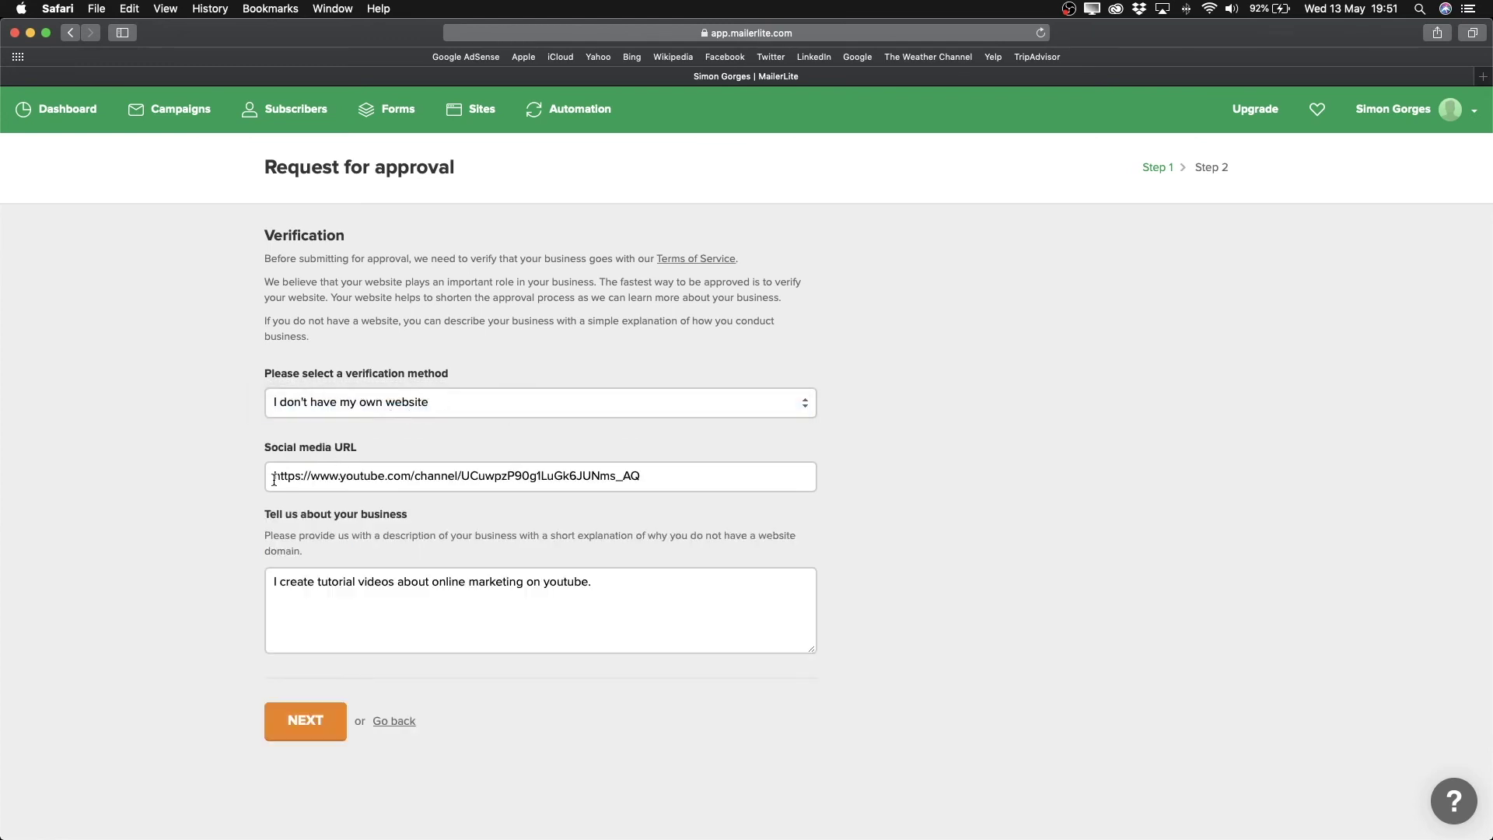
Step: Review the prefilled YouTube channel link and business description, then submit the request
left_click_drag(274, 476, 641, 476)
left_click(640, 585)
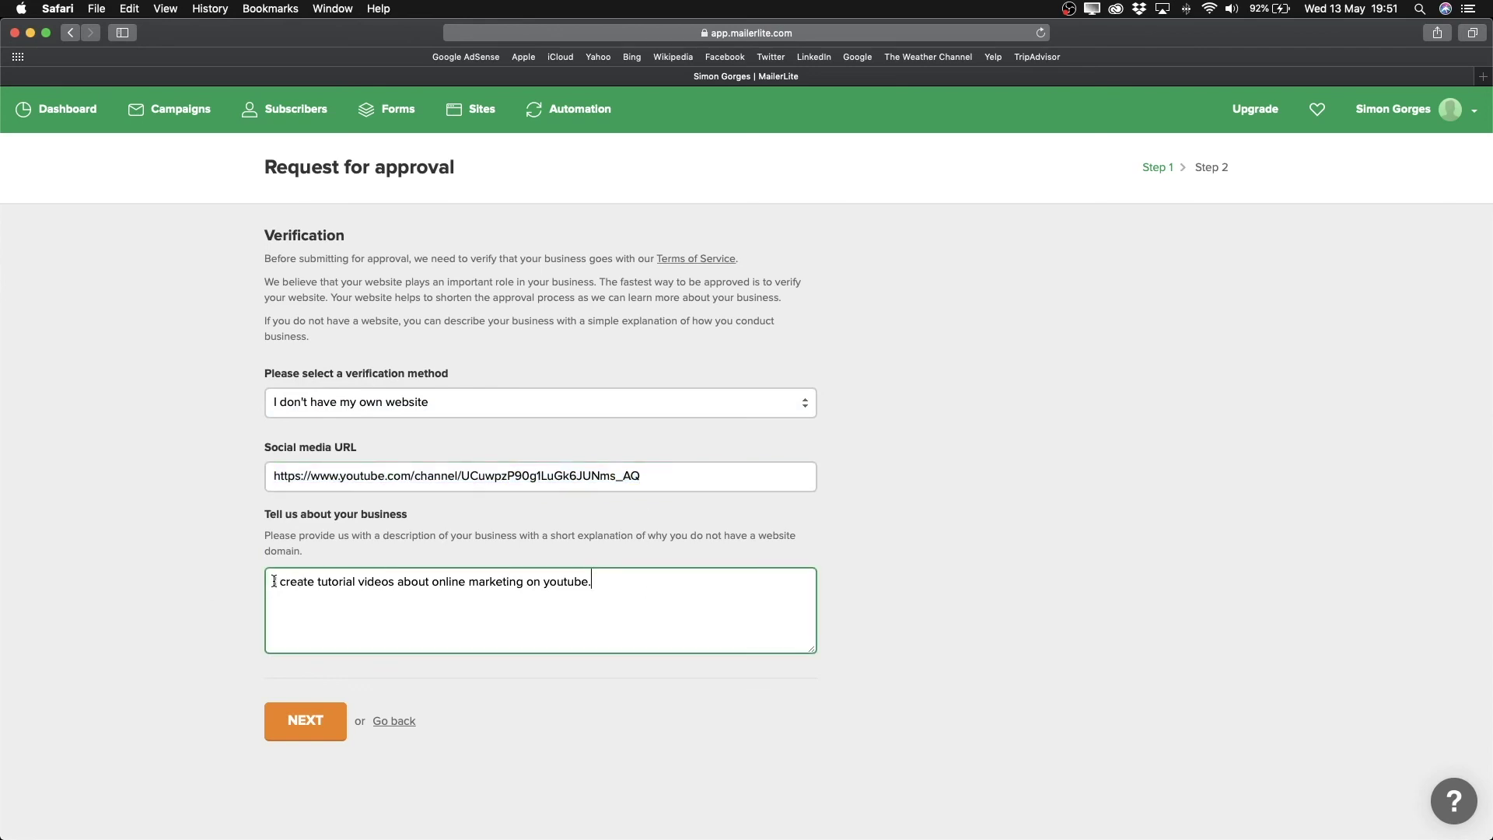
left_click_drag(274, 581, 600, 573)
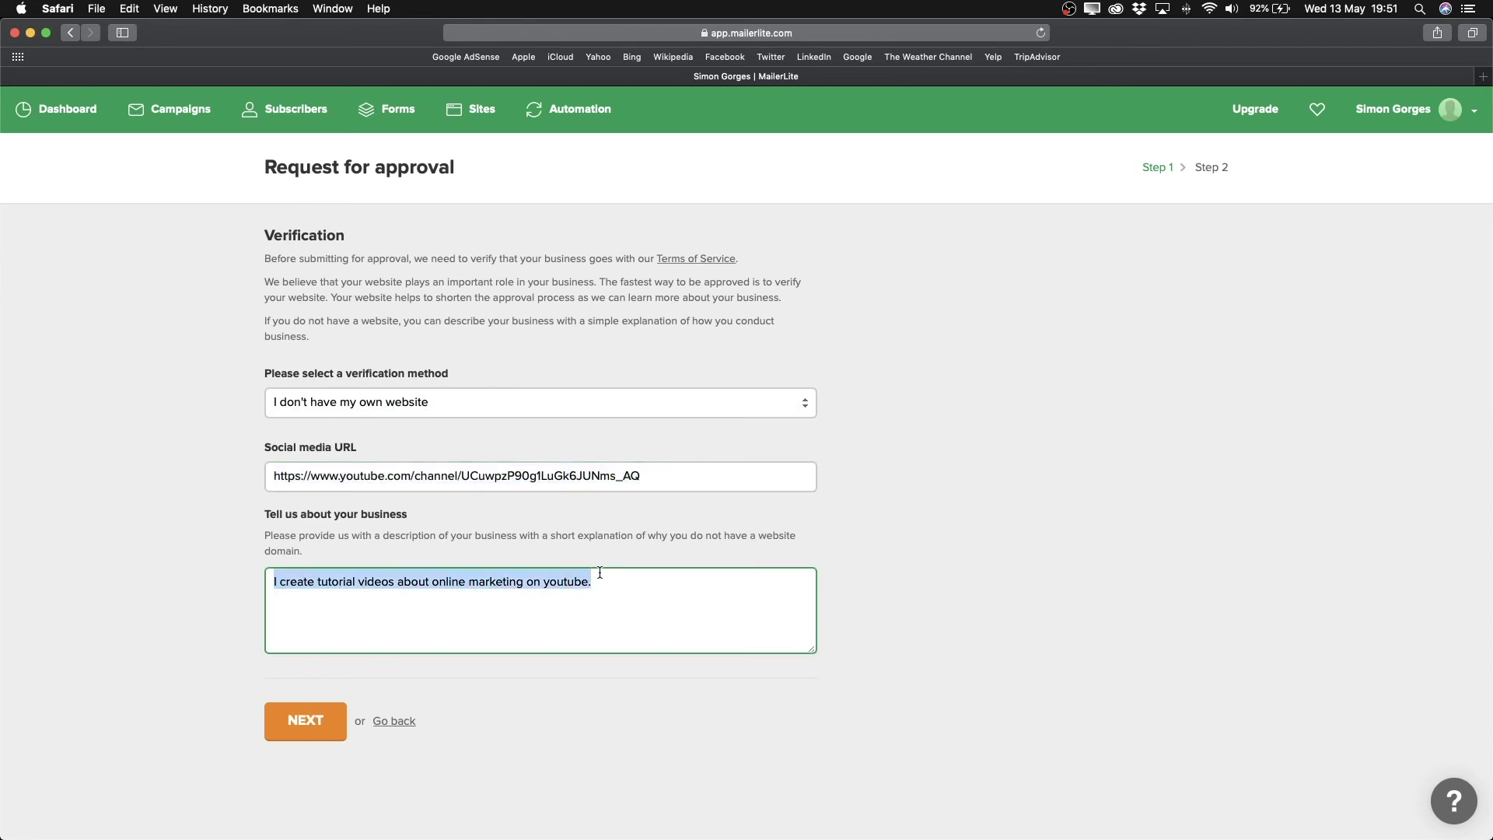
left_click(913, 548)
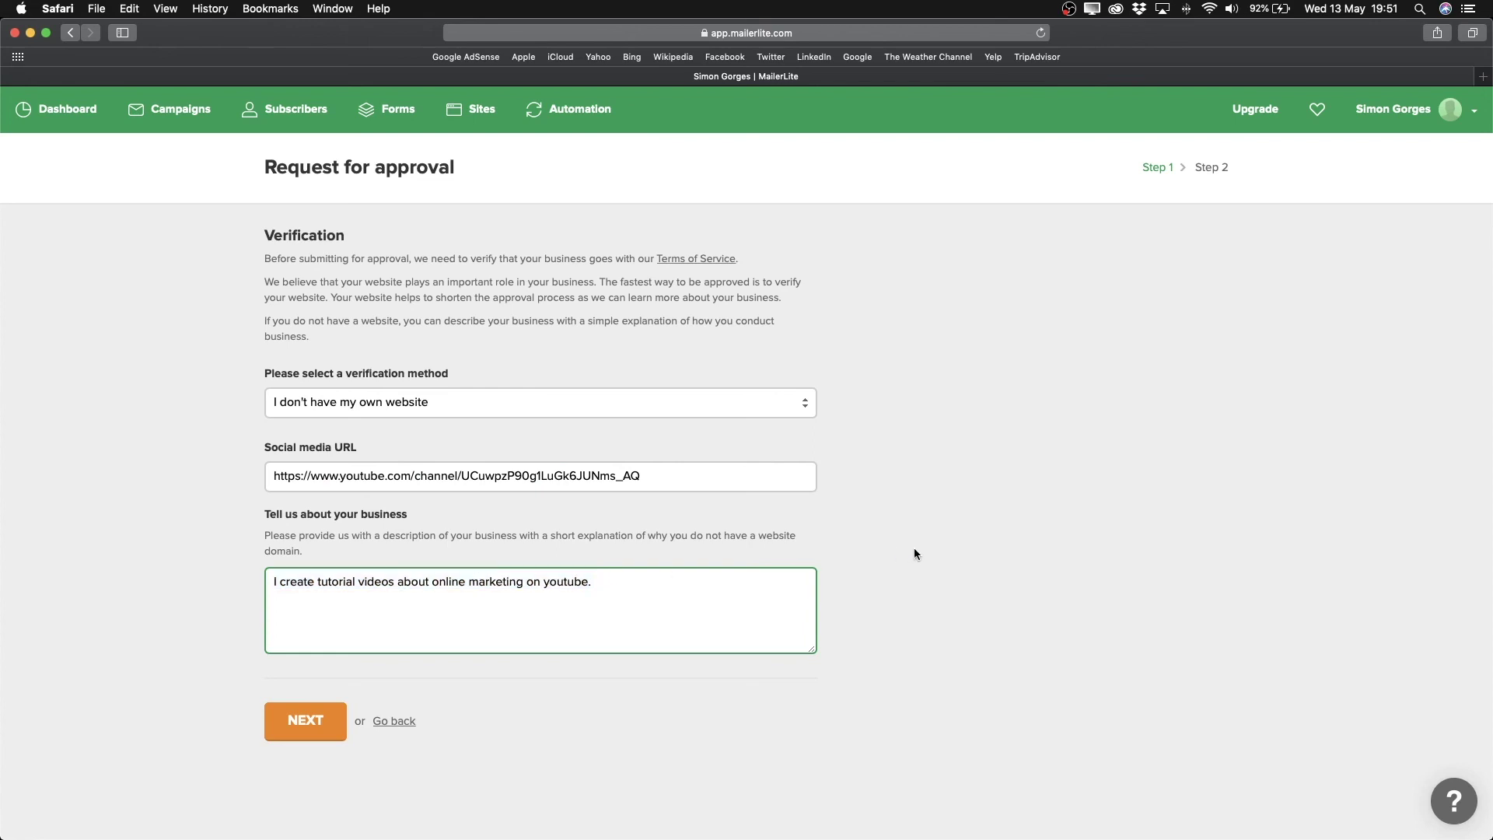
left_click(303, 734)
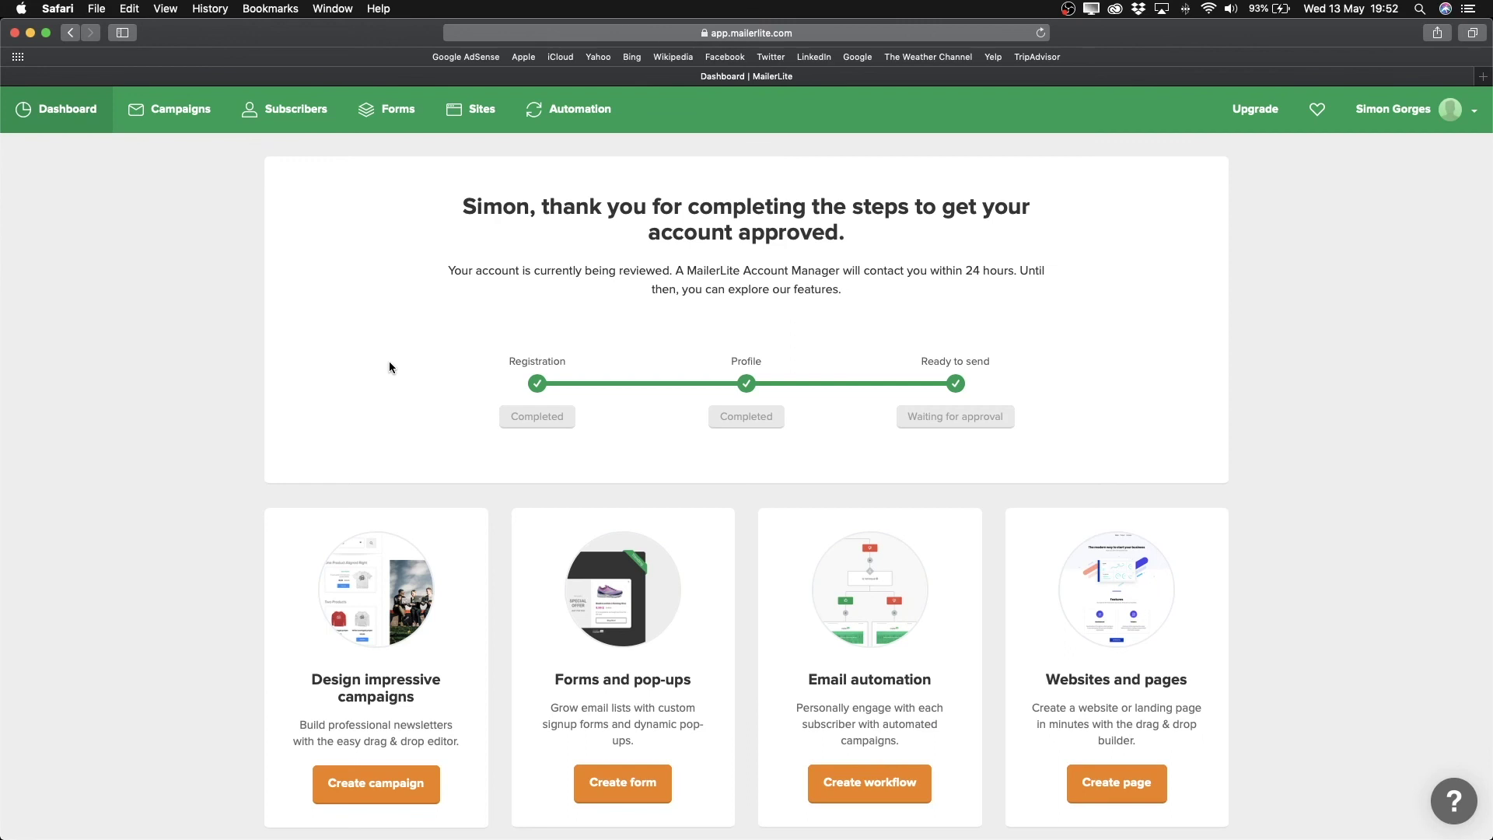